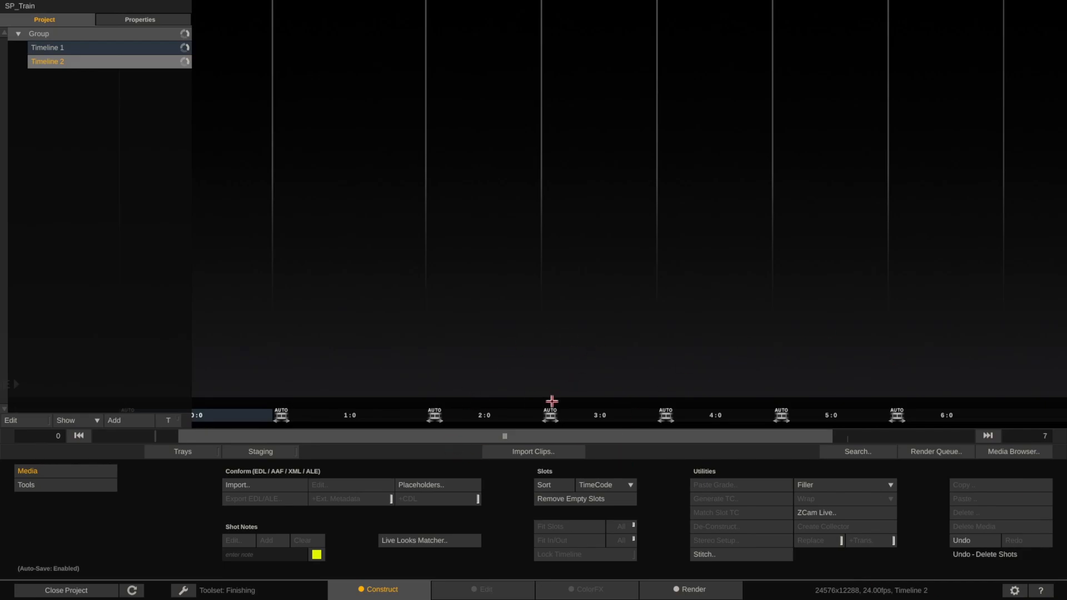
- Import the Sim-Plates_24k_L and Sim-Plates_24k_R Train_sRGB_Linear clips and stack the R clip above the L clip in the first timeline slot
left_click(504, 447)
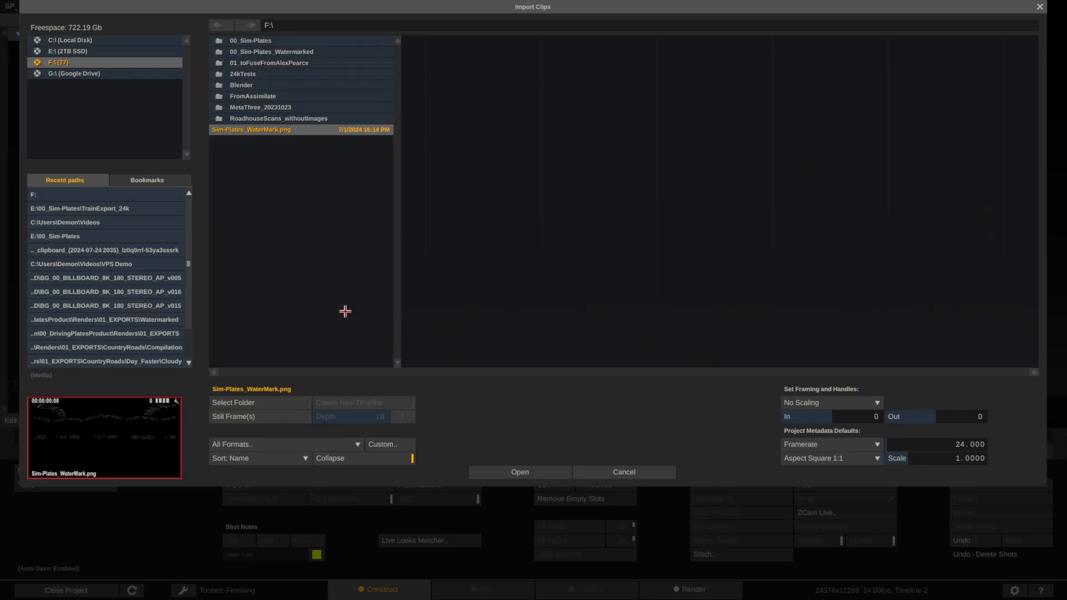
left_click(499, 469)
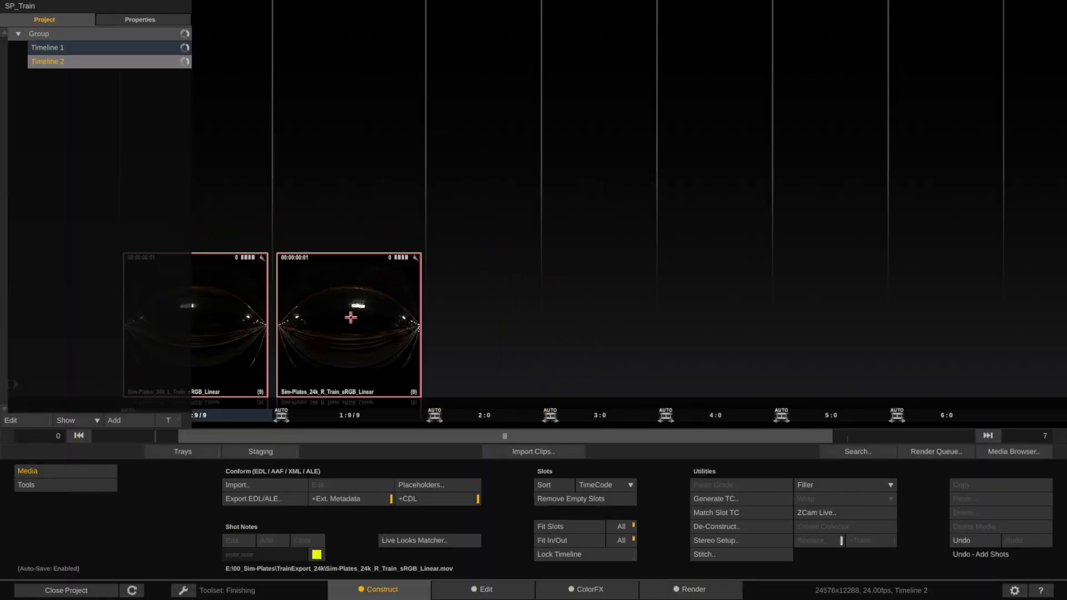
left_click_drag(351, 317, 245, 147)
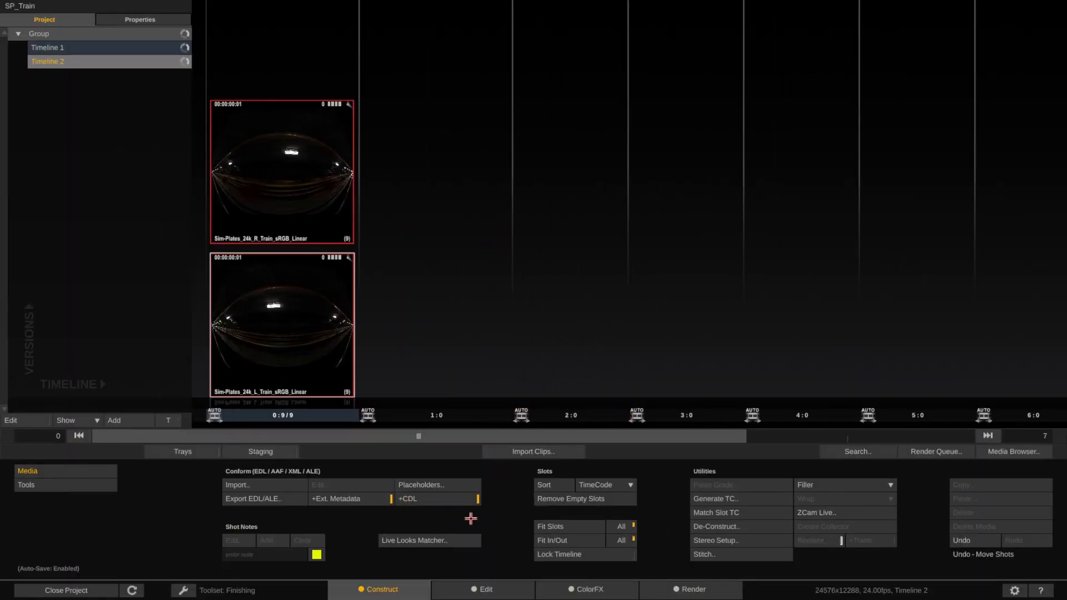
- Switch the toolset to Live FX and add a Black filler beneath the two train clips in the first slot
left_click(234, 585)
left_click(223, 549)
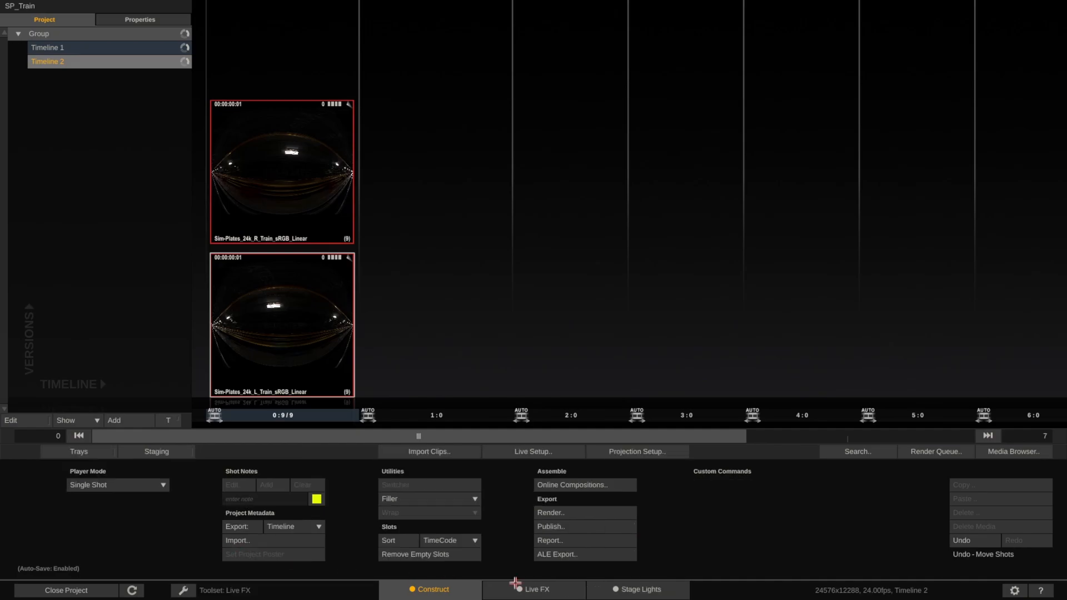
left_click(449, 499)
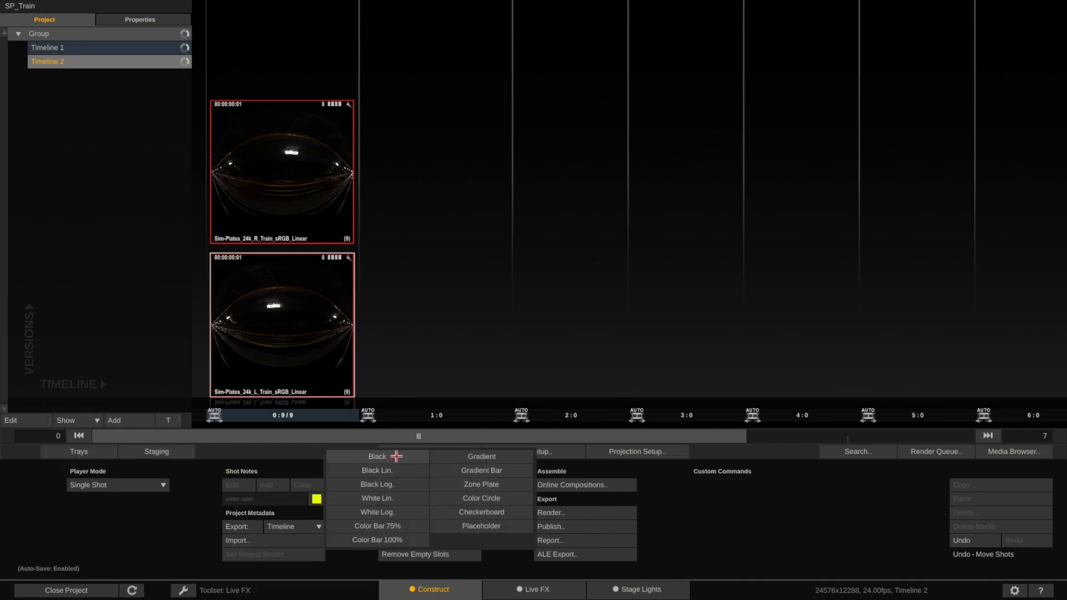
left_click_drag(395, 454, 320, 399)
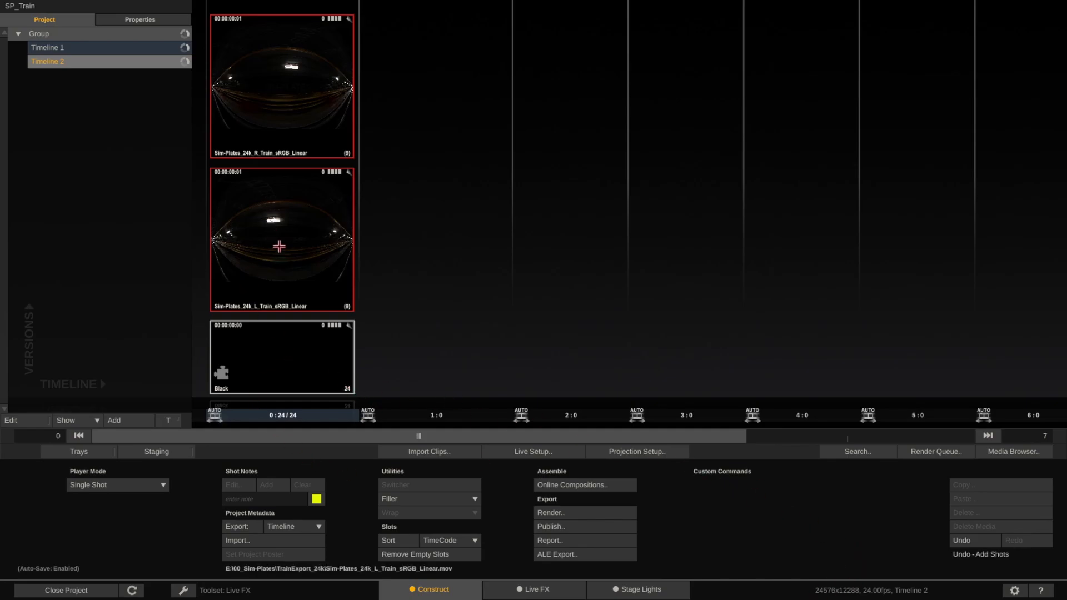
- Open the Black filler in the Live FX player and set its shot length Out point to 8
double_click(278, 365)
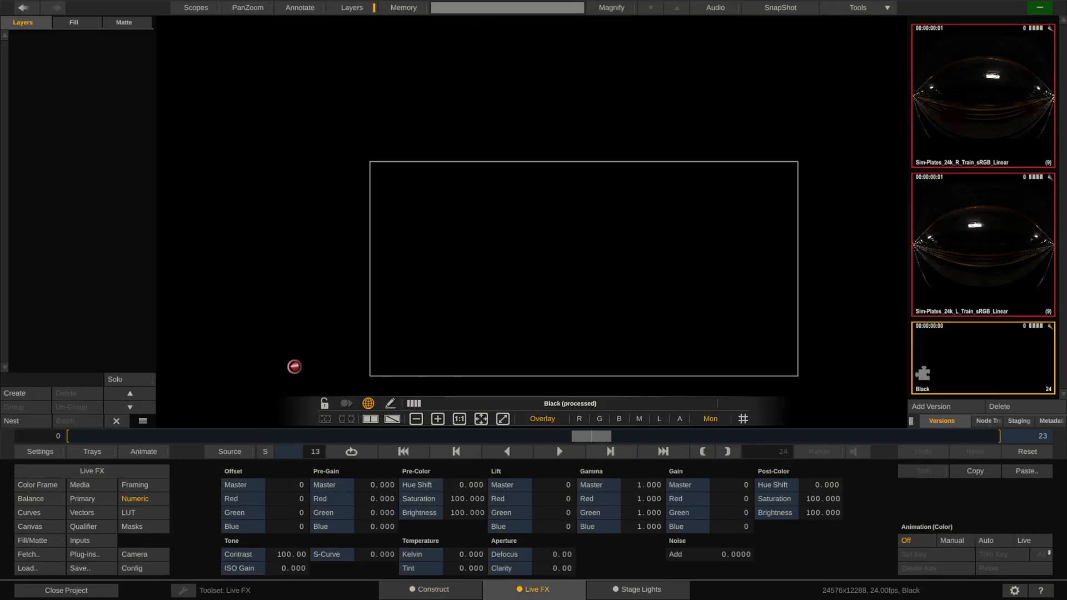
left_click(151, 467)
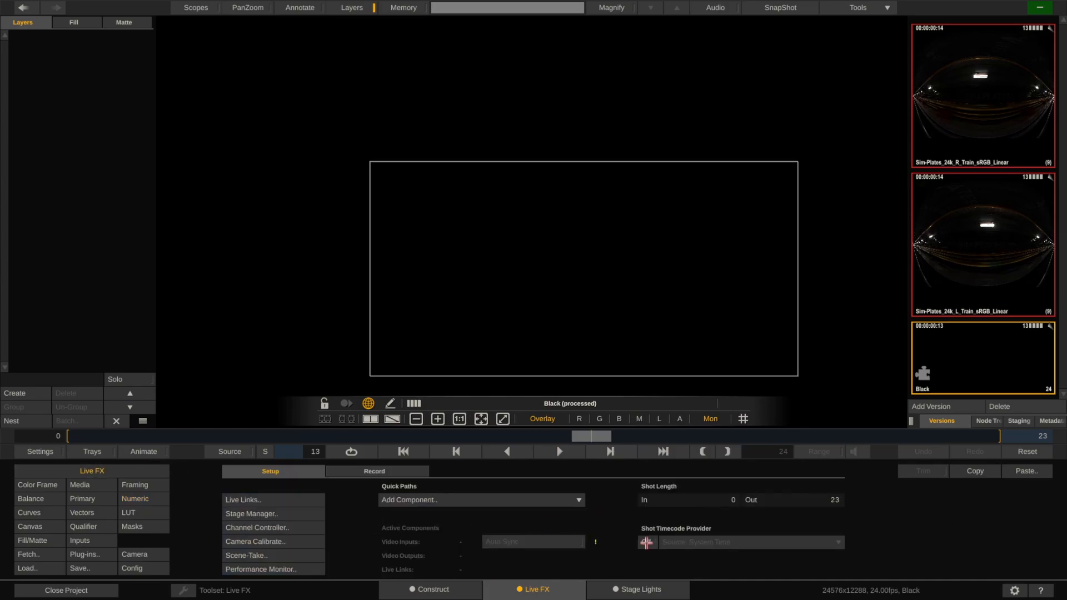
left_click(802, 502)
type("8")
key("Return")
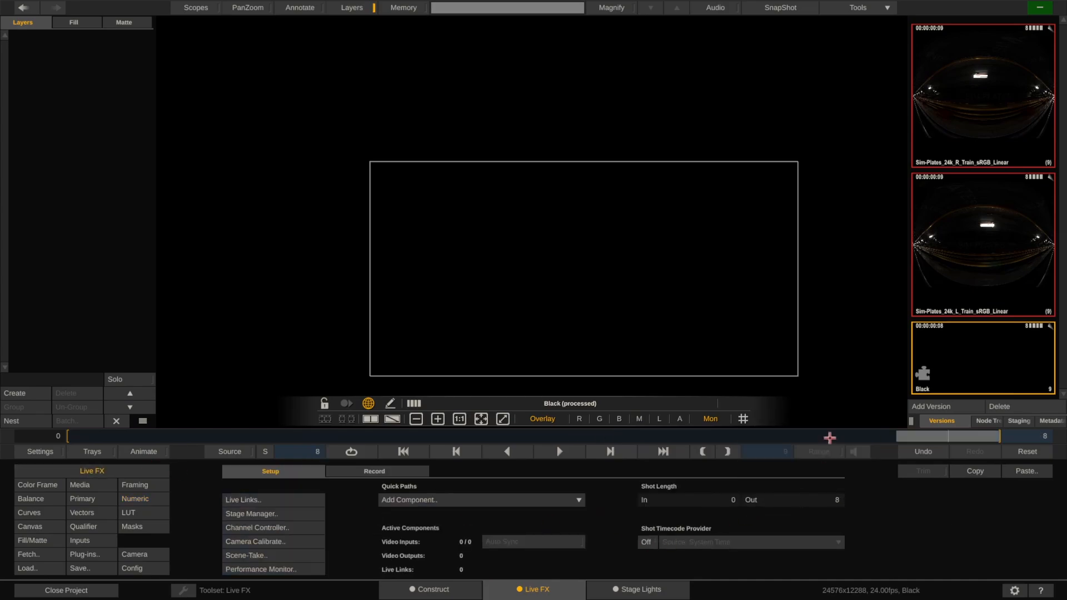
- Add the L and R train clips as layers on the Black shot, placing L on the left half and R on the right
left_click(987, 248)
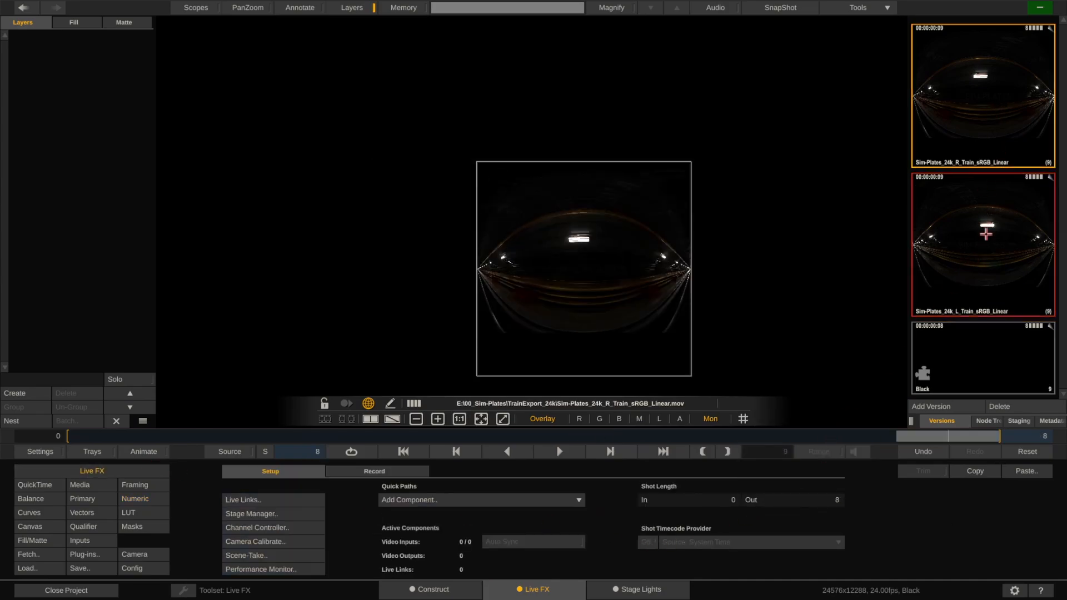
left_click(981, 353)
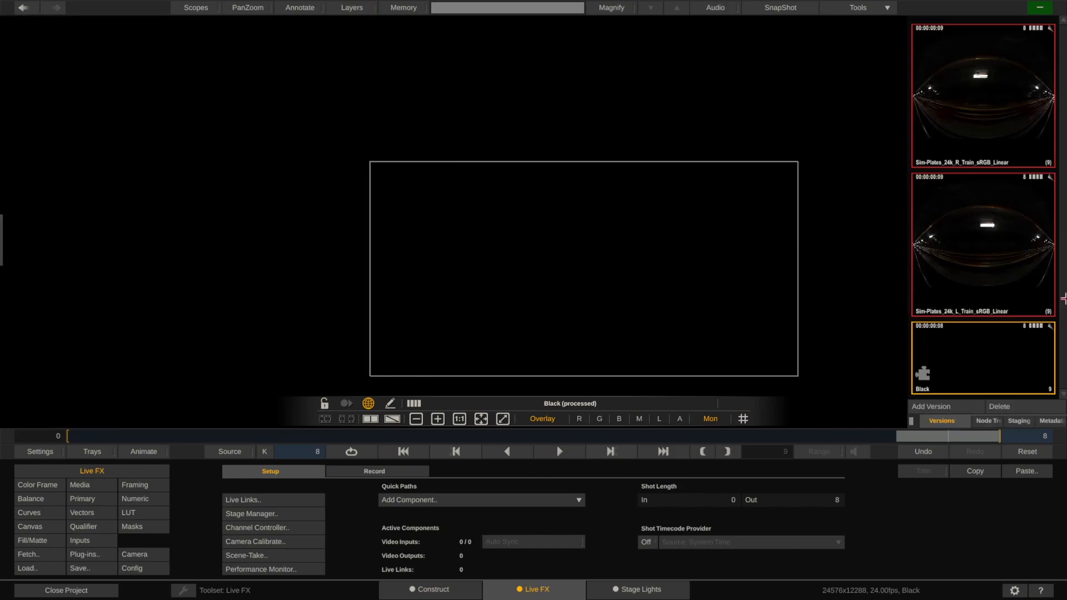
left_click_drag(996, 238, 662, 175)
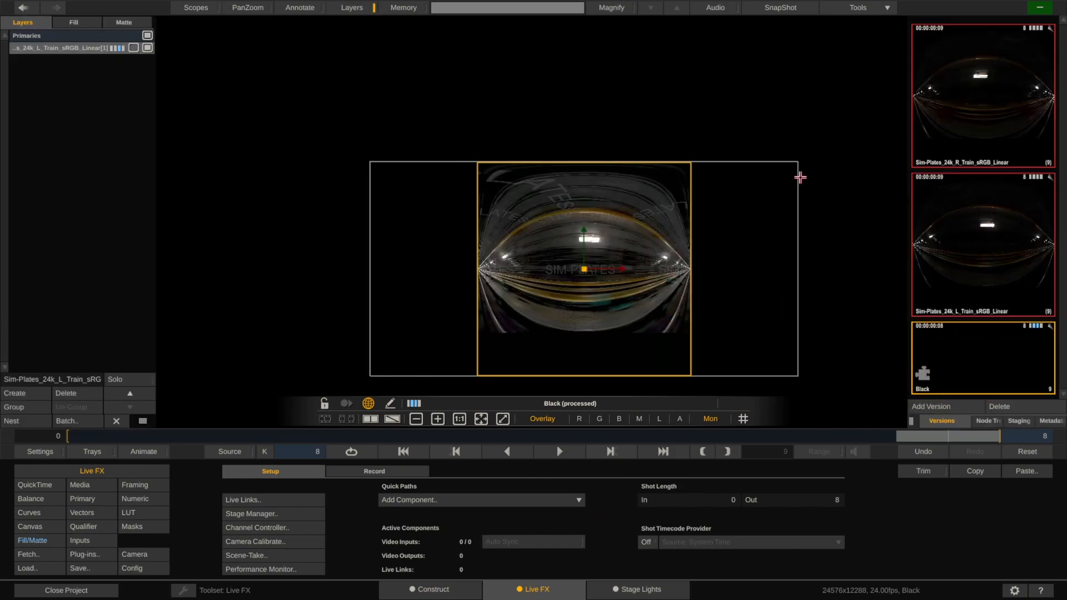
left_click_drag(978, 128, 741, 214)
left_click_drag(563, 228, 451, 227)
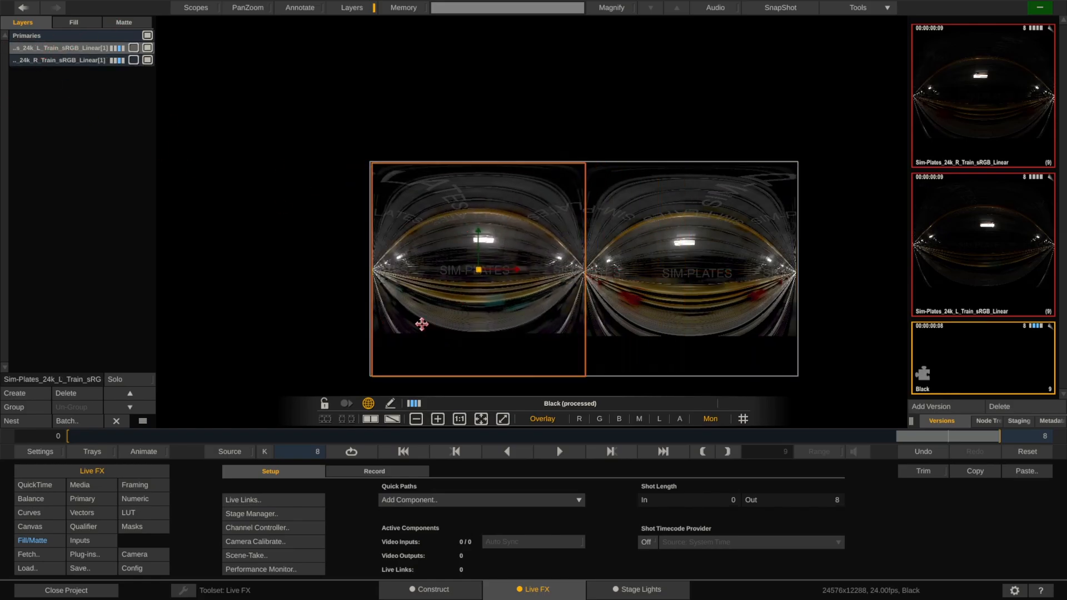
left_click_drag(564, 305, 550, 324)
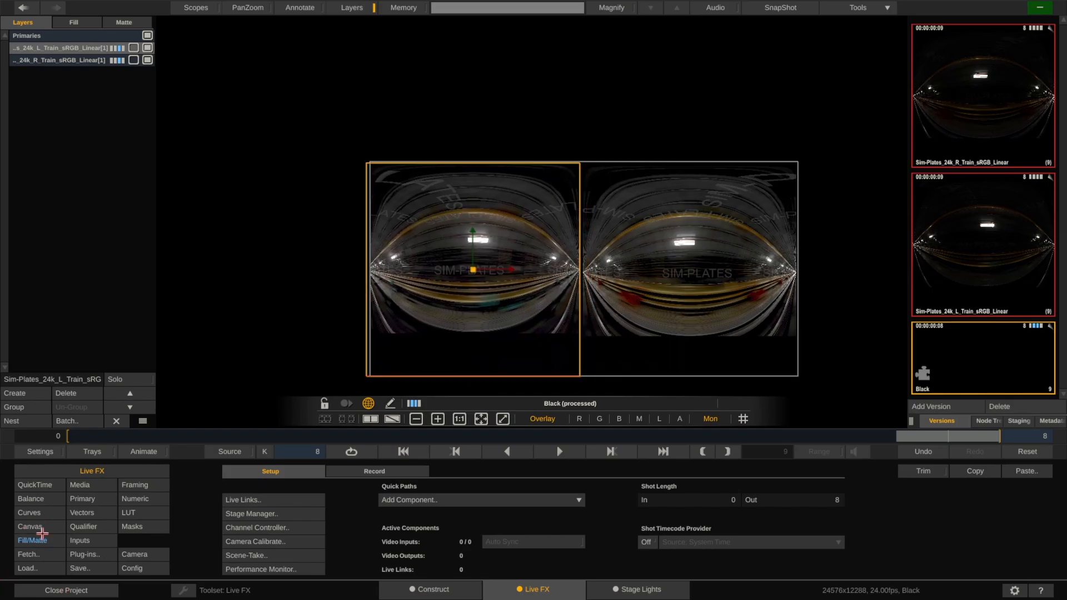
- Reset the L train layer's canvas Trans Y to 0 and set its Trans X to -6144
left_click(45, 528)
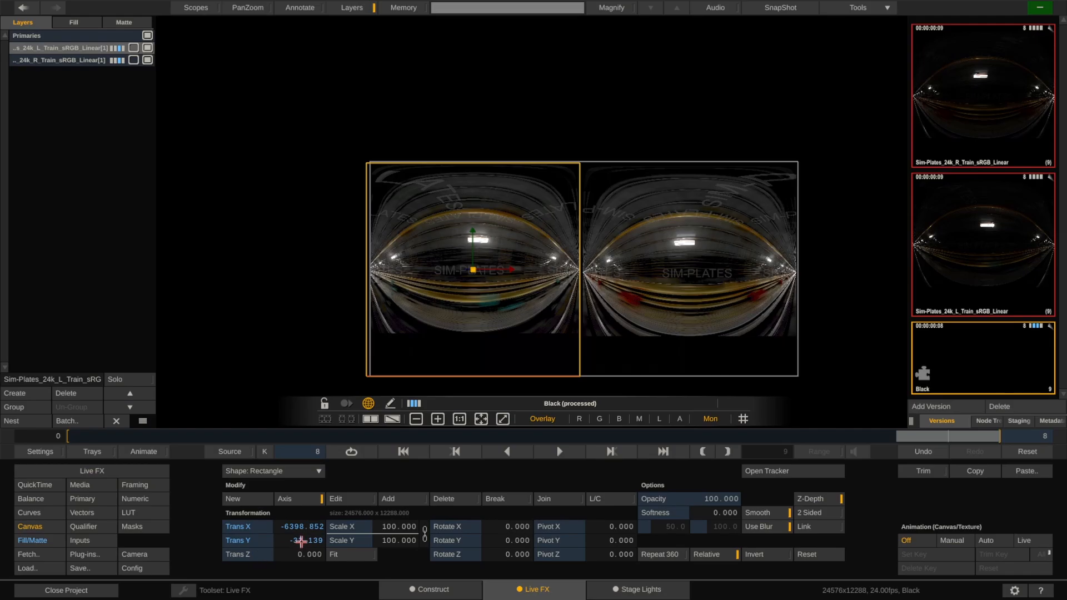
left_click(228, 541)
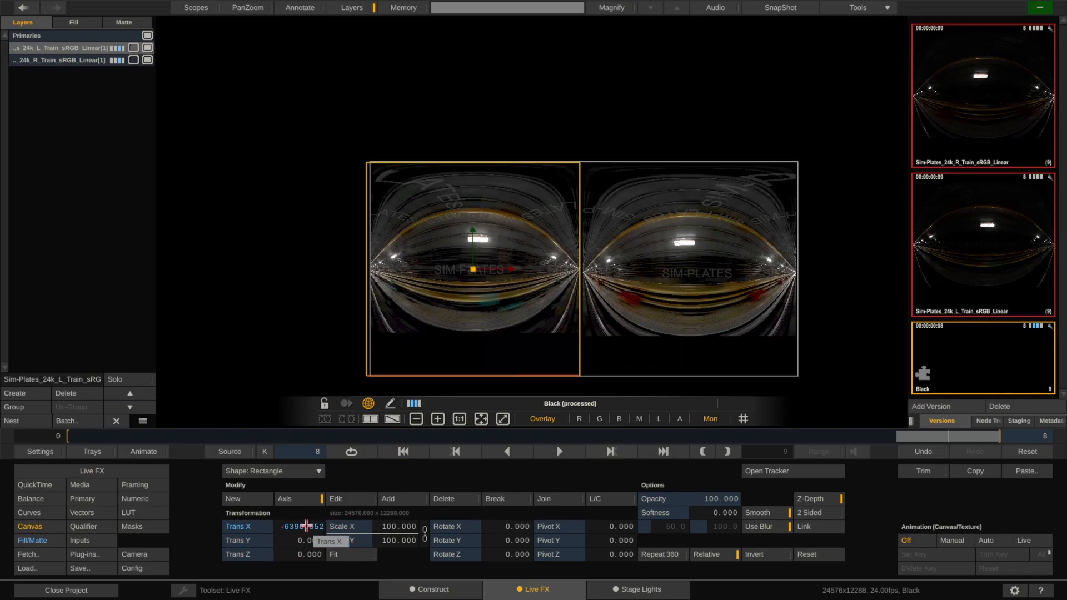
left_click(306, 528)
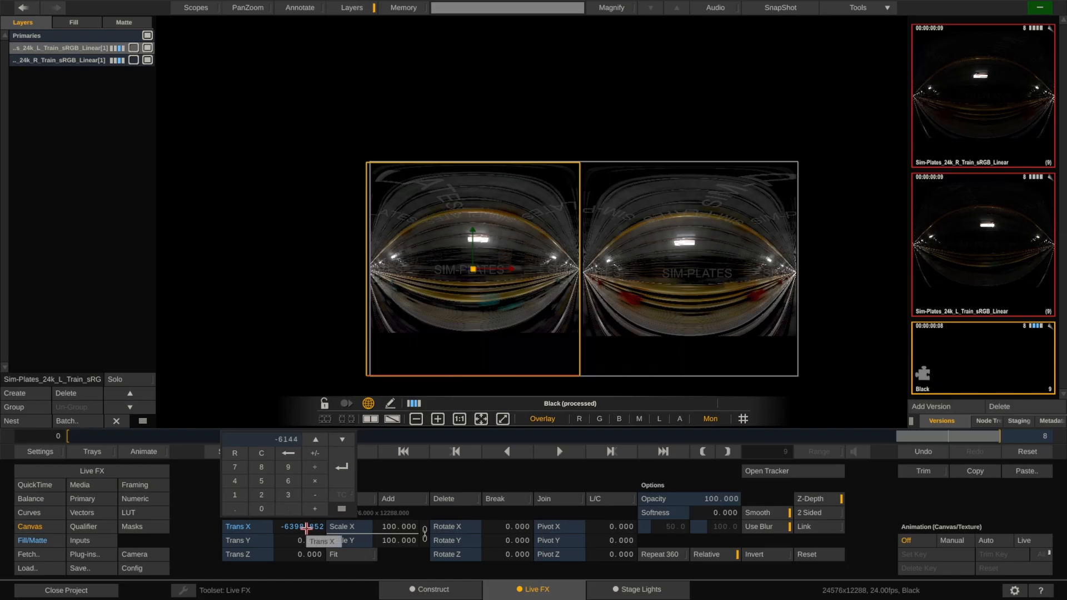
key("Return")
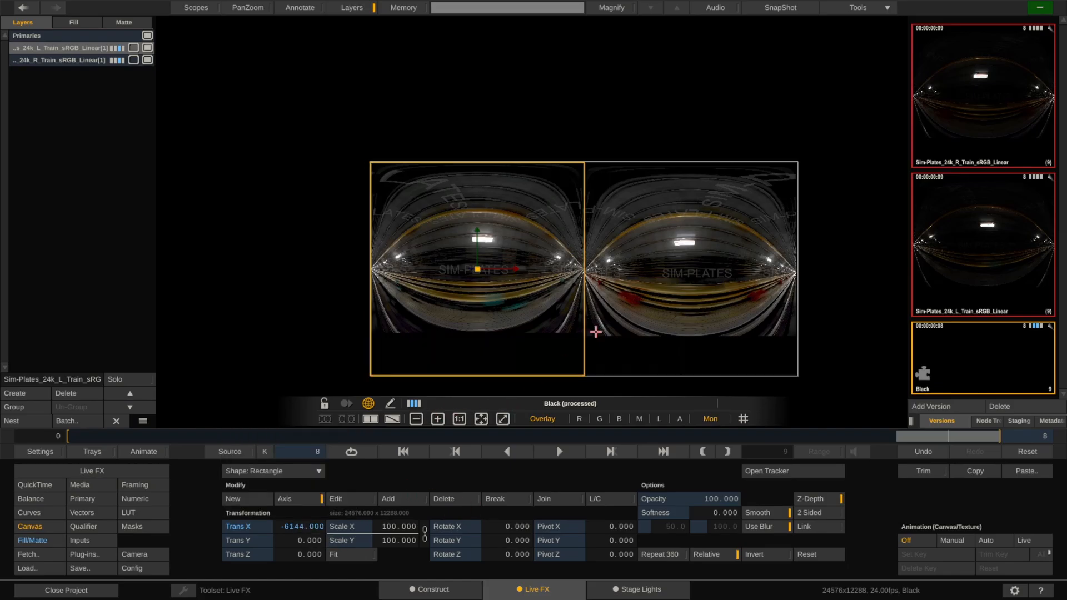
- Reset the R train layer's canvas Trans Y to 0, set its Trans X to 6144, and deselect the layer
left_click(628, 328)
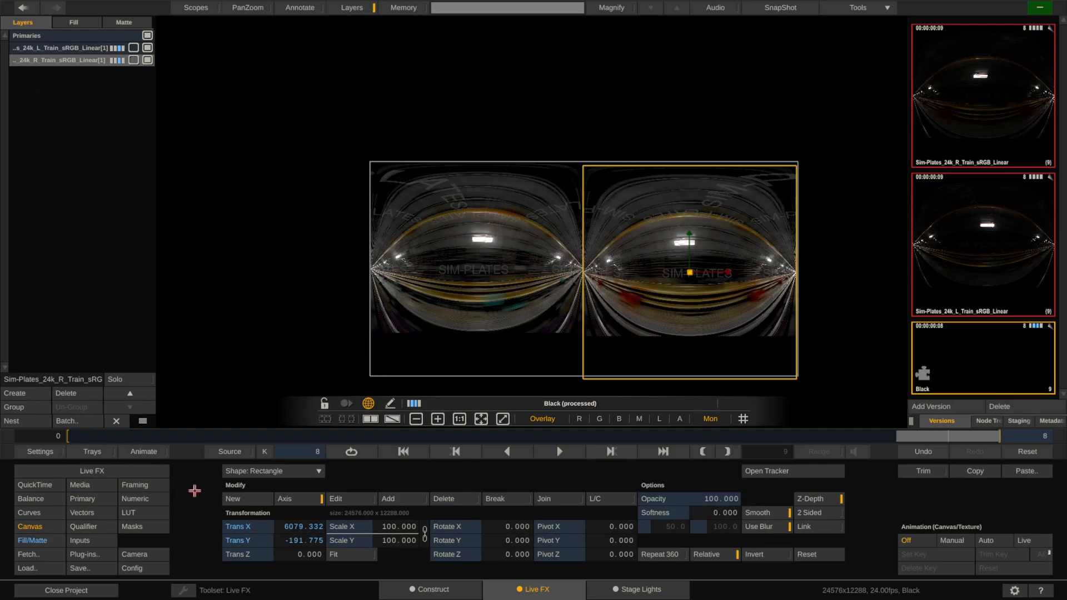
right_click(299, 538)
left_click(301, 527)
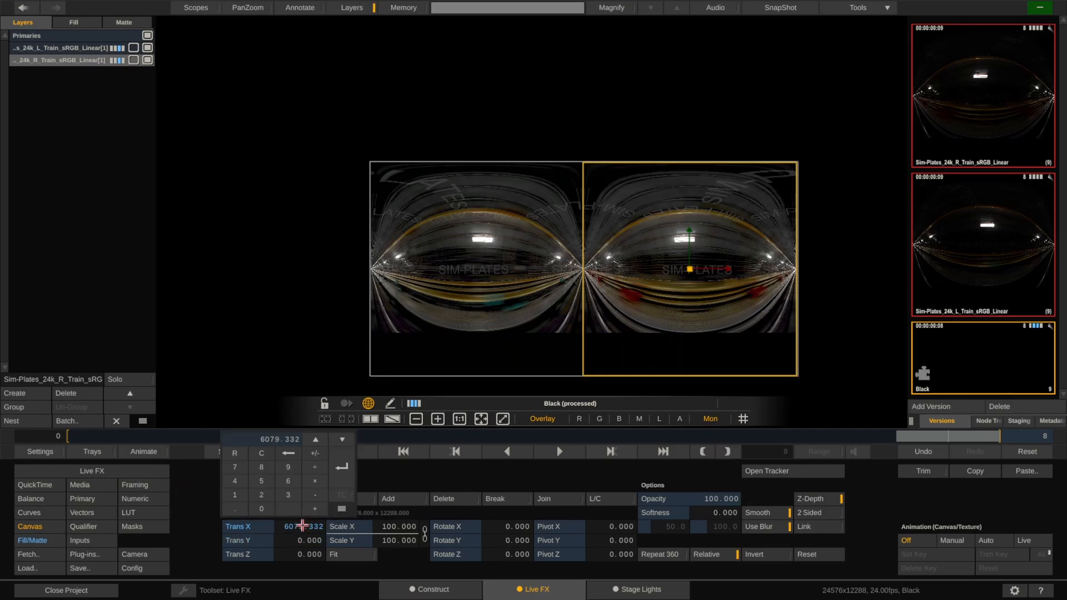
key("Return")
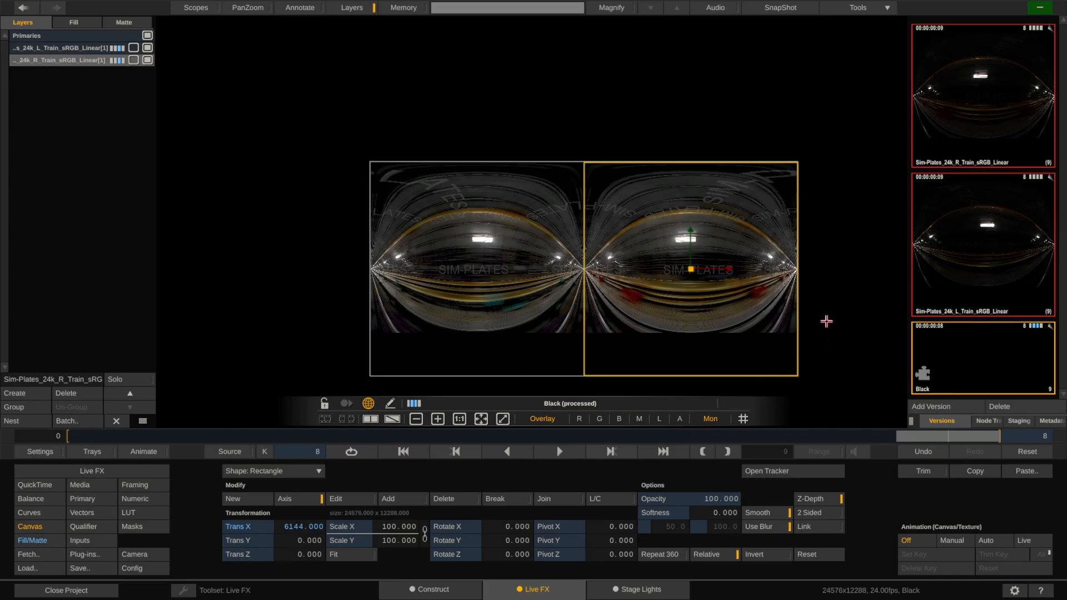
left_click(826, 321)
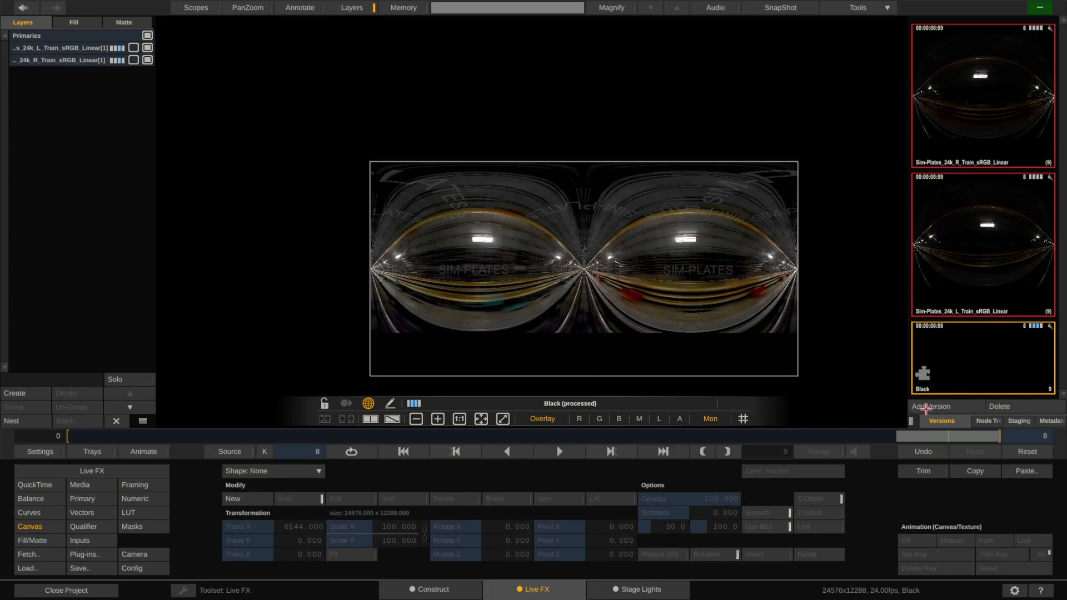
- Display the full node tree in a wider side panel and nest the Black composite
left_click(986, 421)
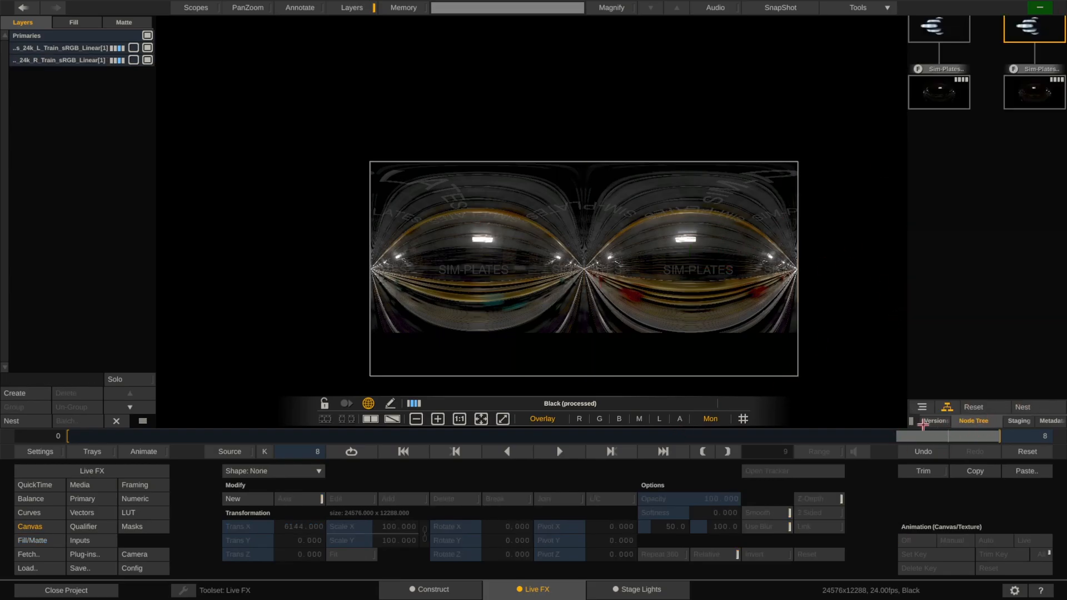
left_click_drag(912, 421, 861, 421)
left_click_drag(939, 158, 943, 329)
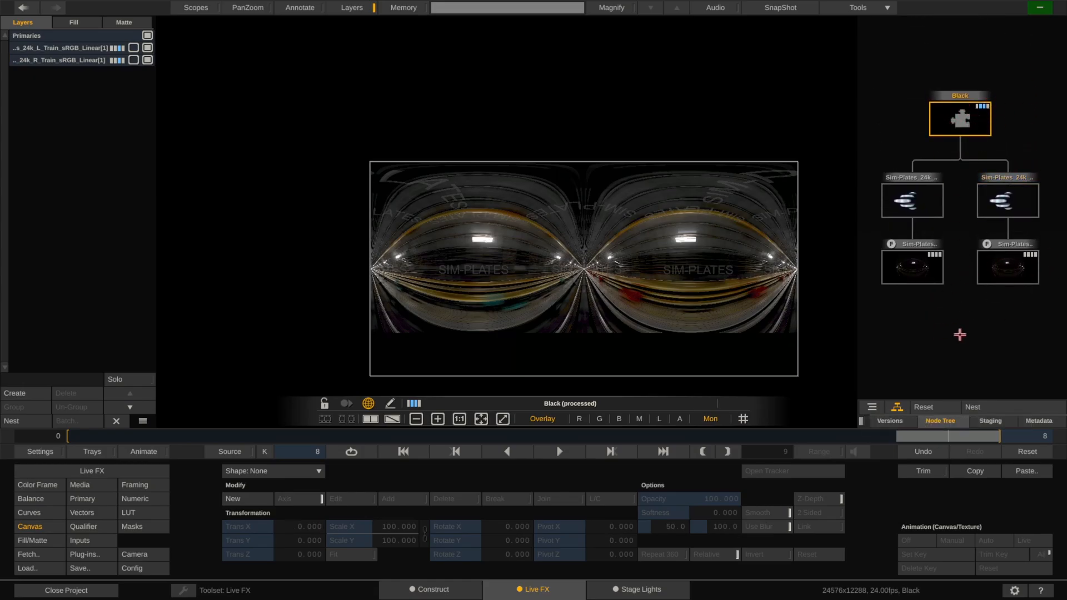
left_click(977, 407)
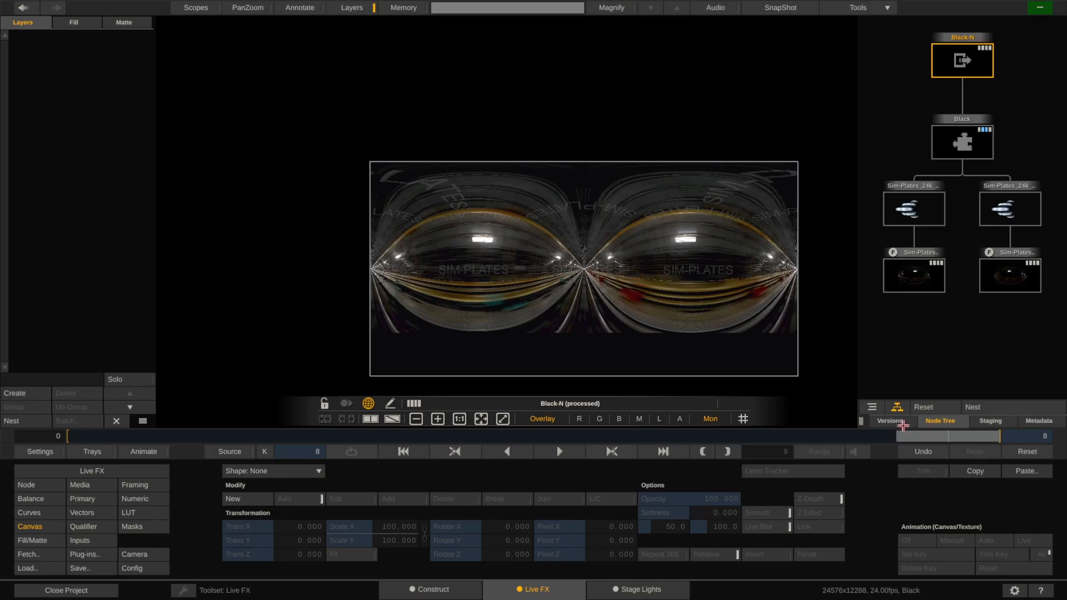
- Set the nested shot's Projection Type metadata to Equirectangular 360
left_click(892, 421)
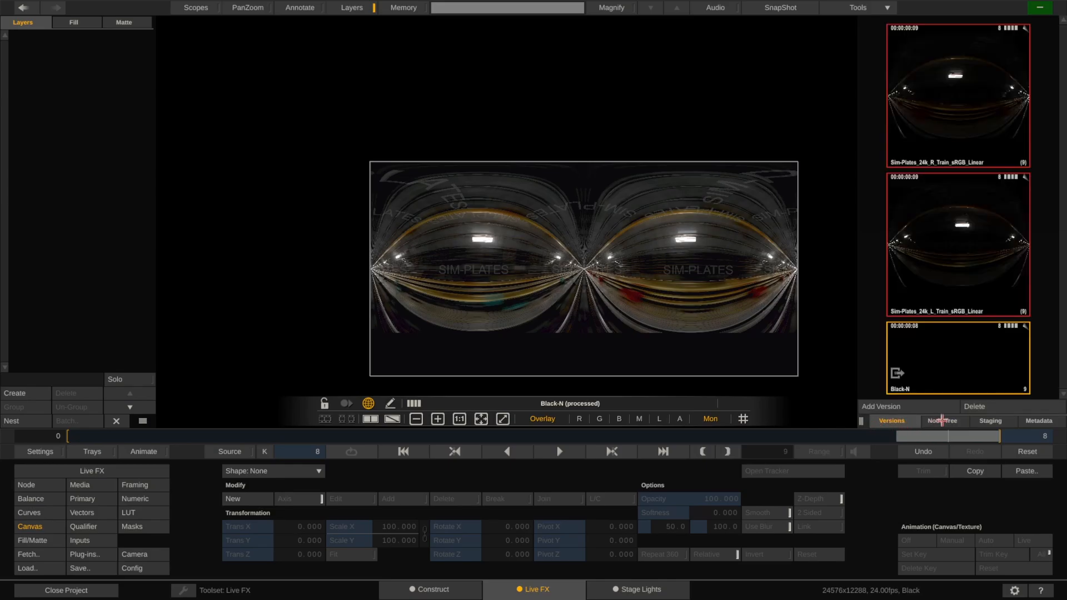
left_click(1025, 422)
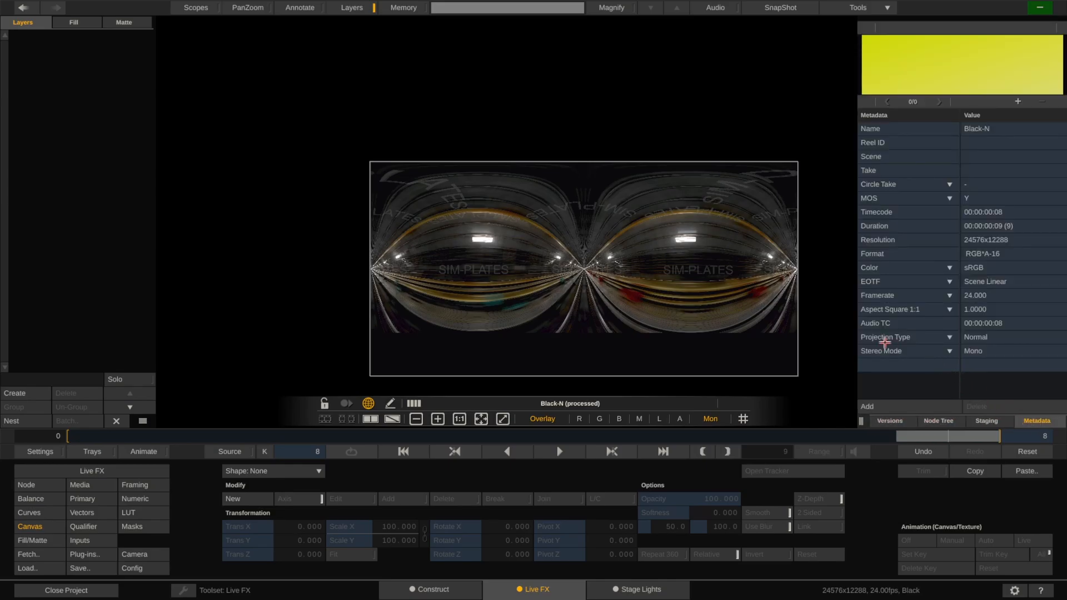
left_click(886, 339)
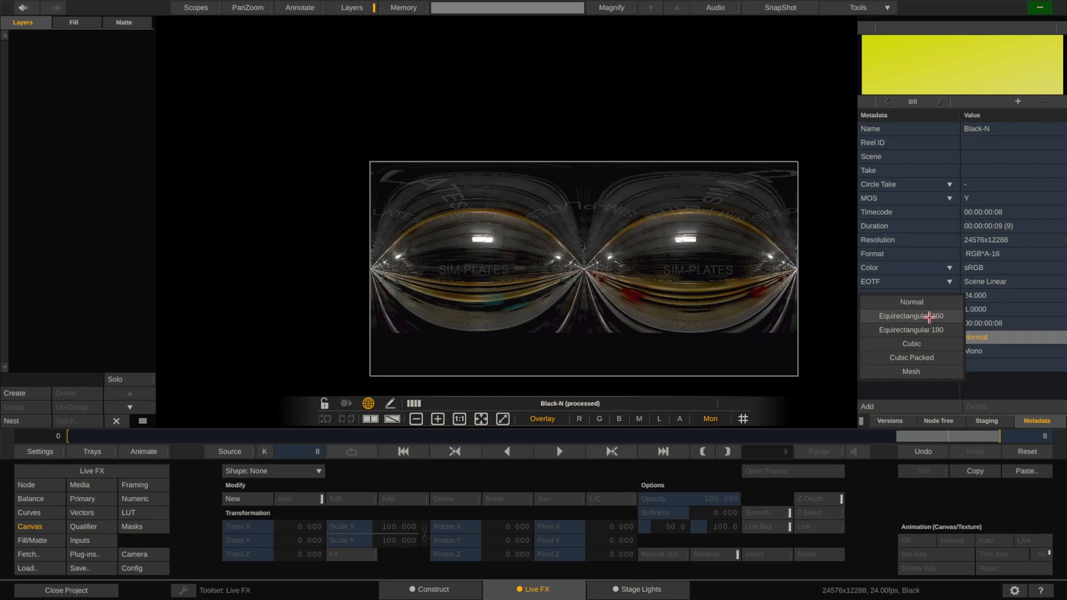
left_click(930, 317)
- Preview the nested shot in the 360 view, return to the flat image, and fit it in the viewer
left_click(369, 404)
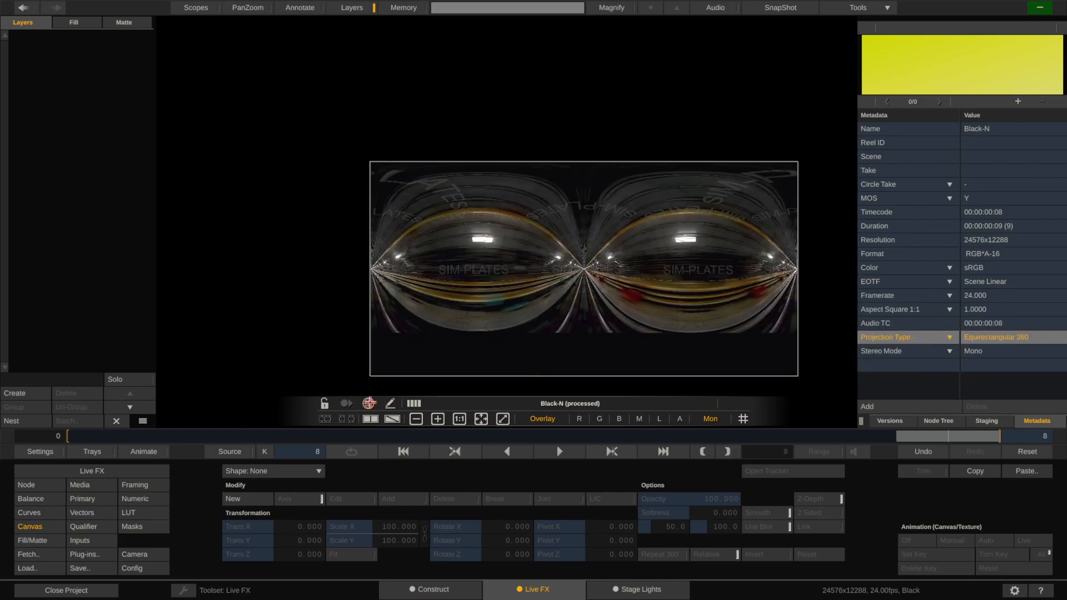
left_click(369, 403)
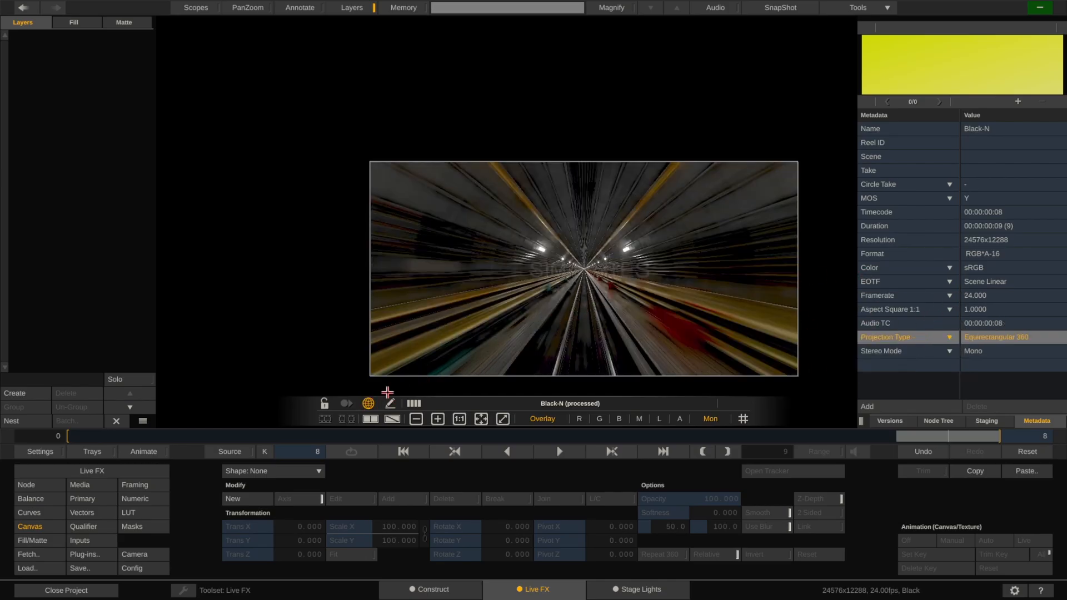
left_click(375, 403)
left_click(478, 418)
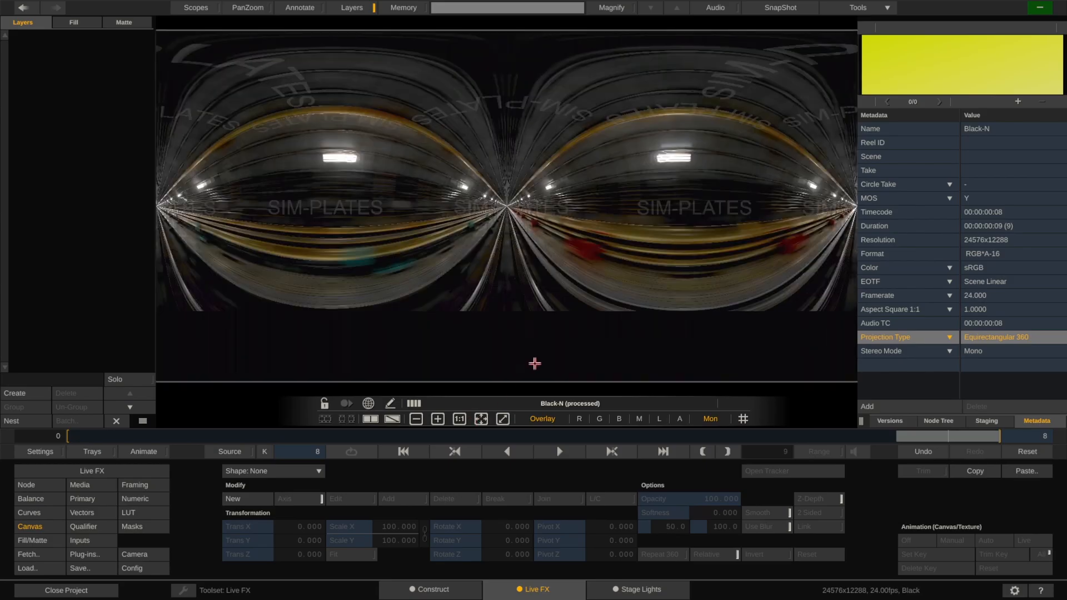
scroll(542, 311, "down", 2)
- Show the Performance Monitor and play the nested shot to check playback performance
left_click(117, 470)
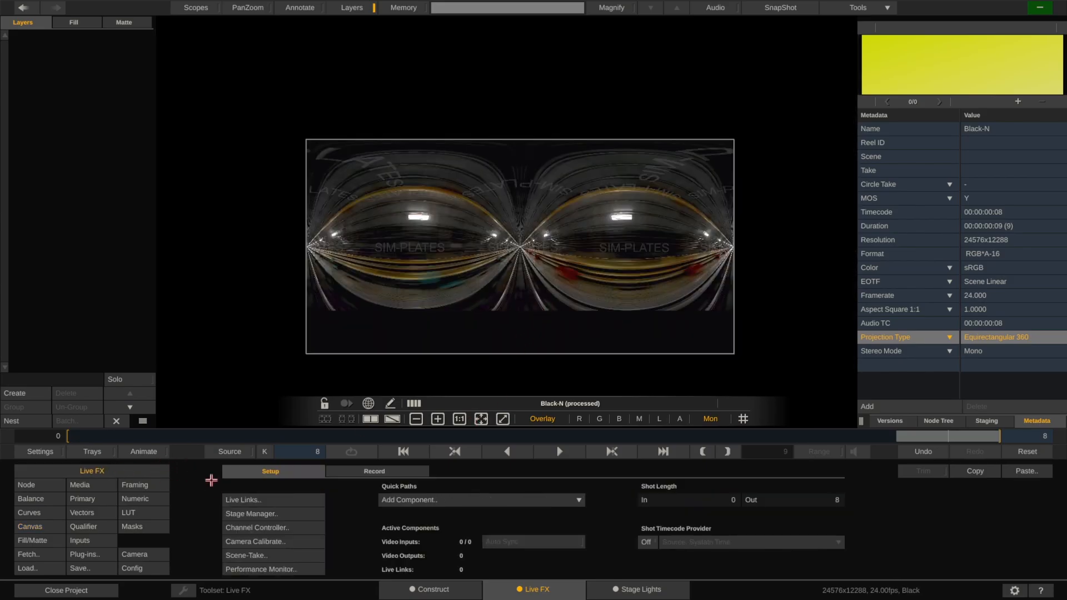
left_click(276, 569)
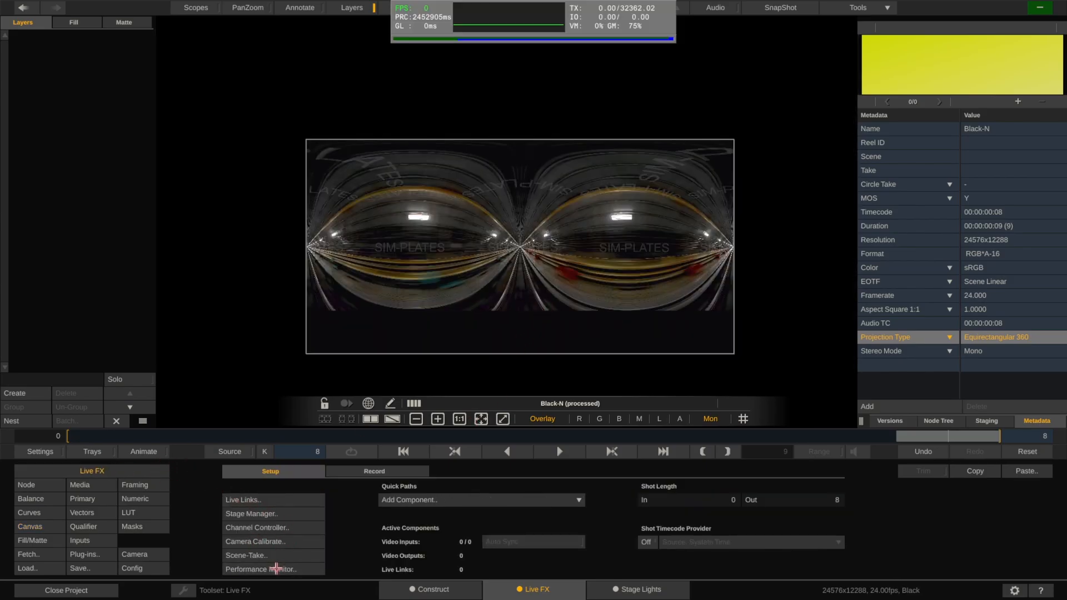
key("space")
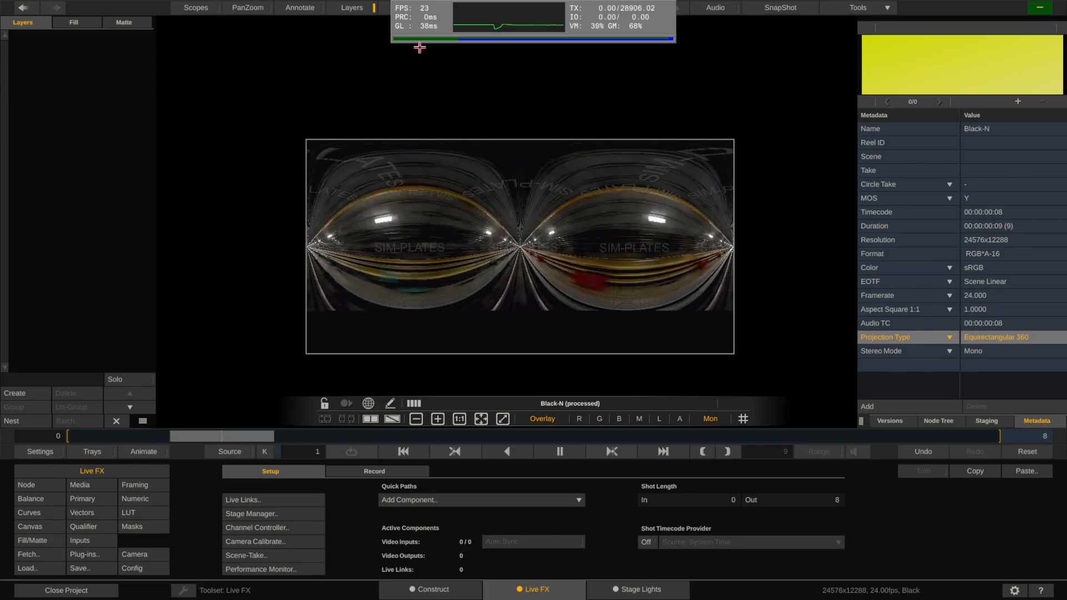
- Set the playback framerate to Free Run in the general play options
left_click(41, 452)
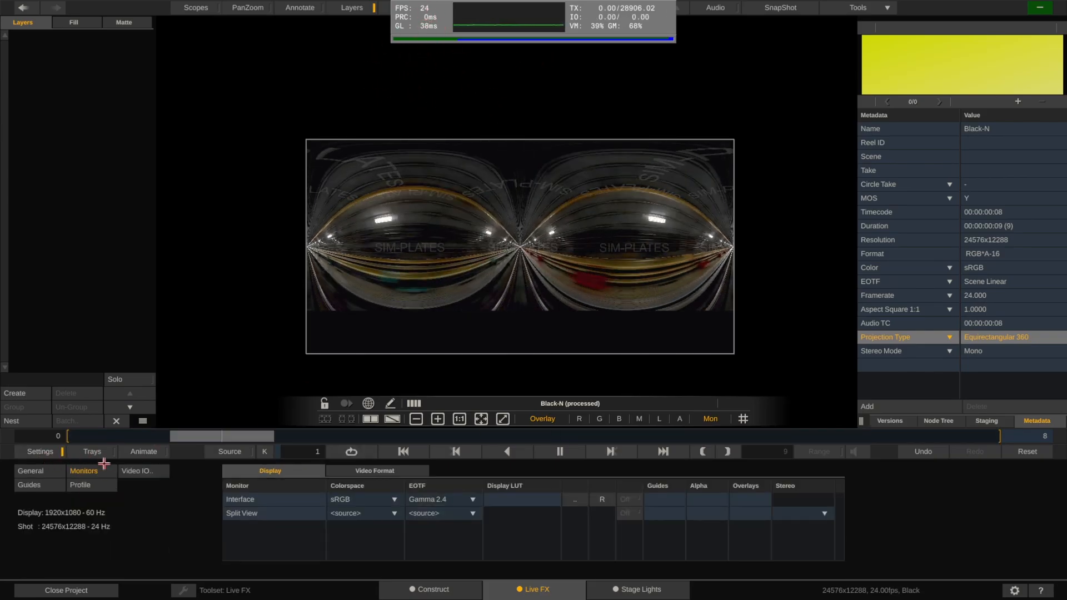
left_click(65, 470)
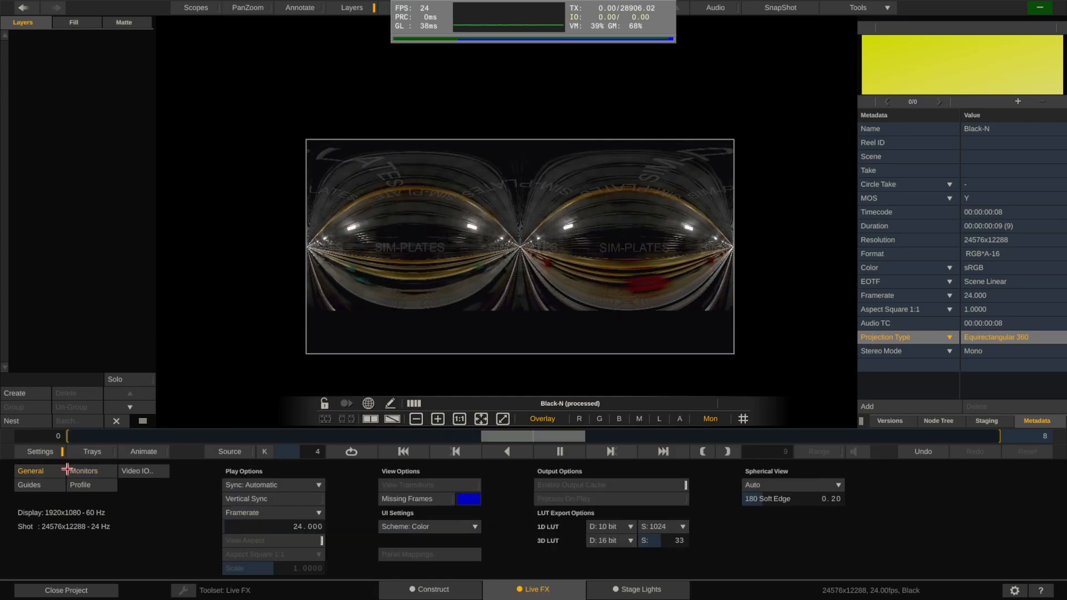
left_click(300, 512)
left_click(335, 544)
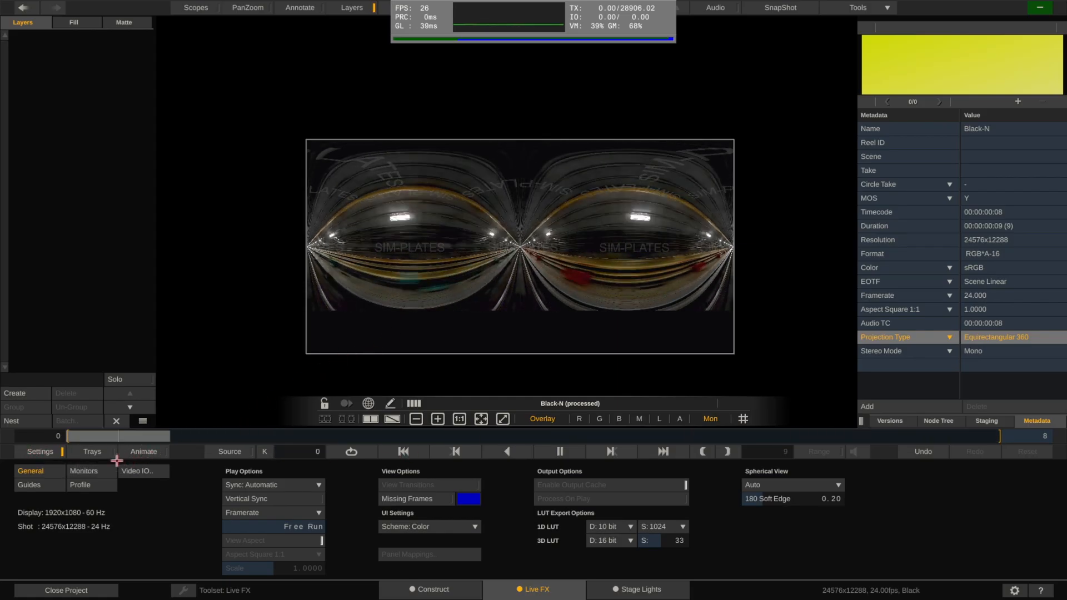
- Try the <source> colorspace for the Interface monitor in the display settings
left_click(99, 472)
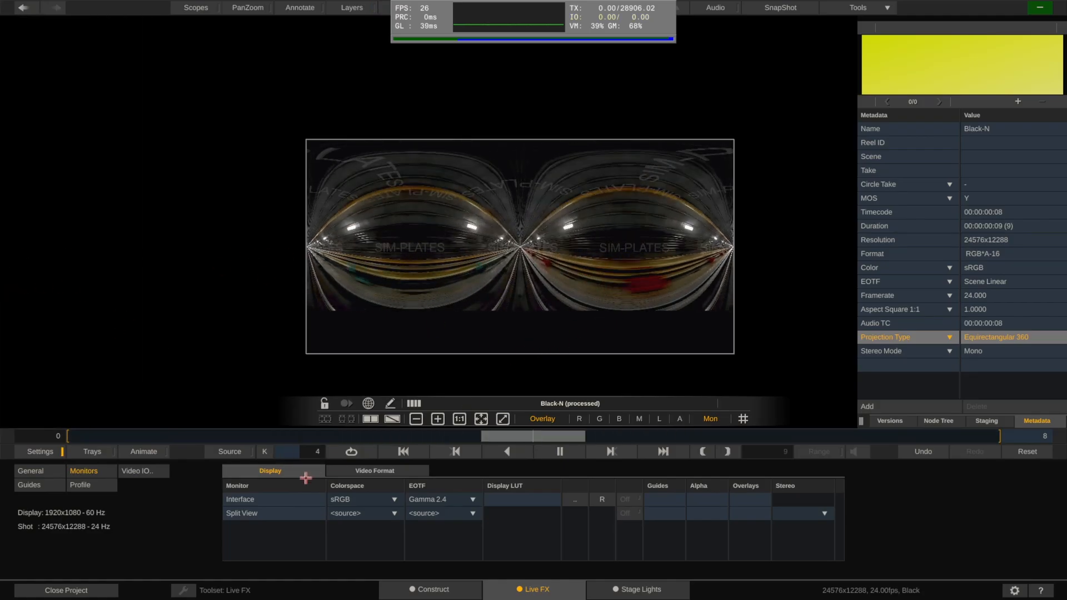
left_click(346, 509)
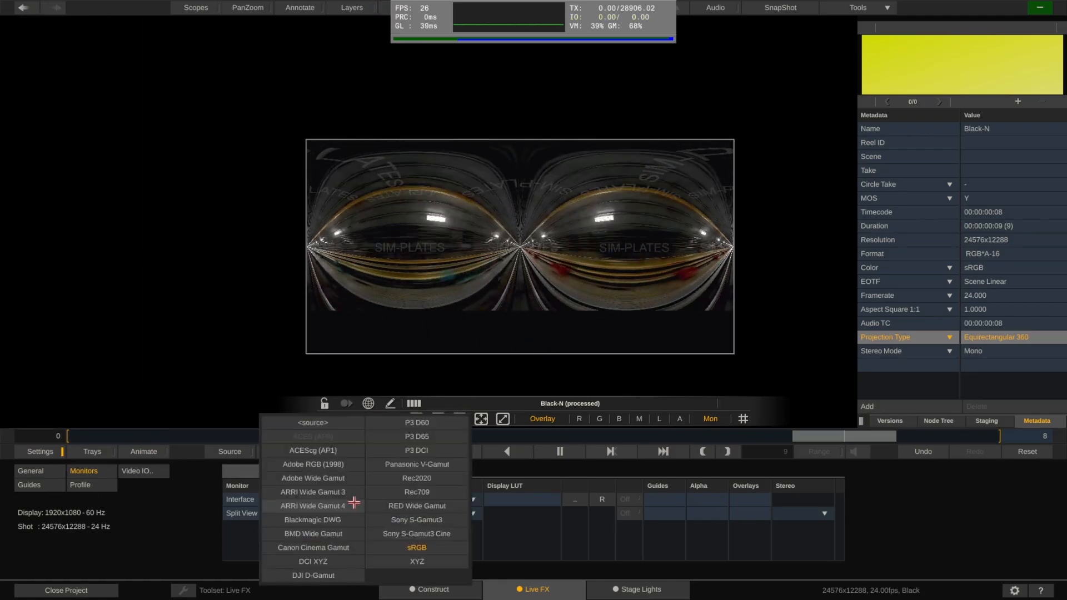
left_click(336, 434)
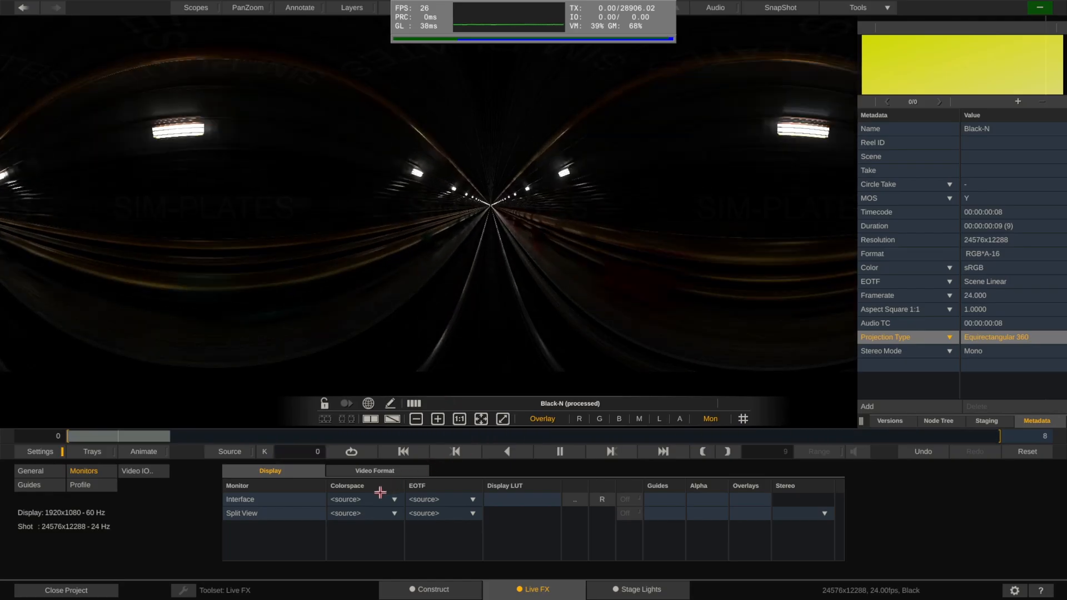
left_click(400, 500)
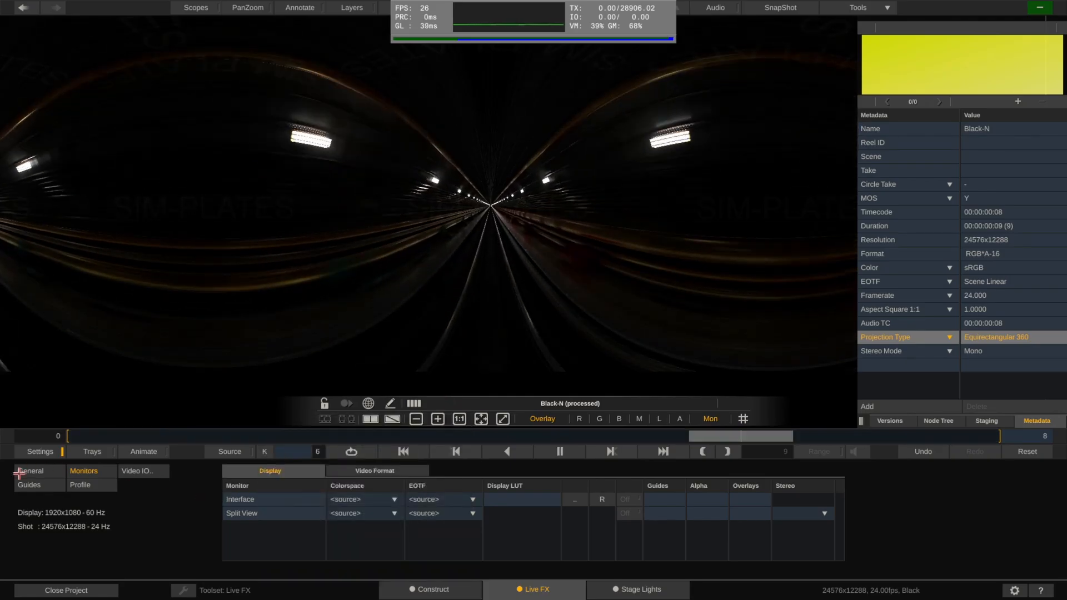
left_click(49, 454)
left_click(48, 455)
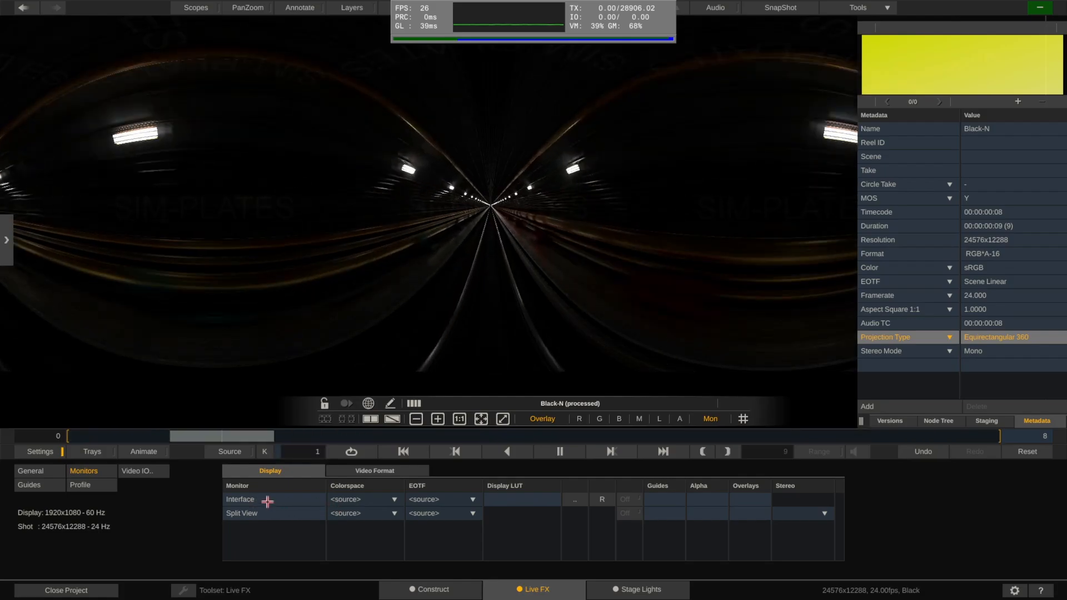
- Restore the Interface monitor's colorspace to sRGB, and switch it to Rec709
left_click(362, 501)
left_click(416, 548)
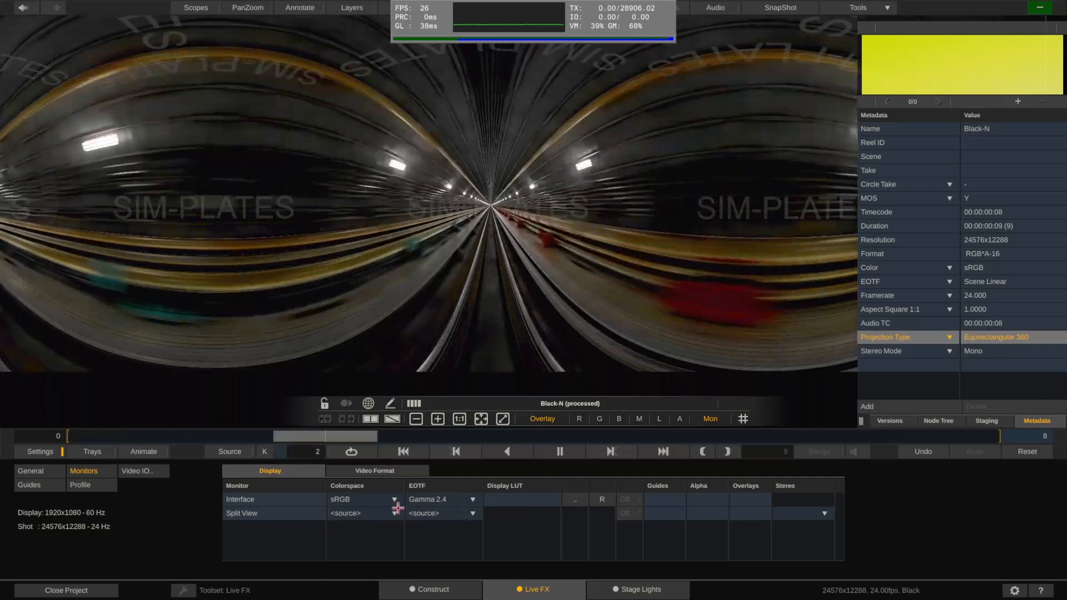
left_click(384, 499)
left_click(417, 492)
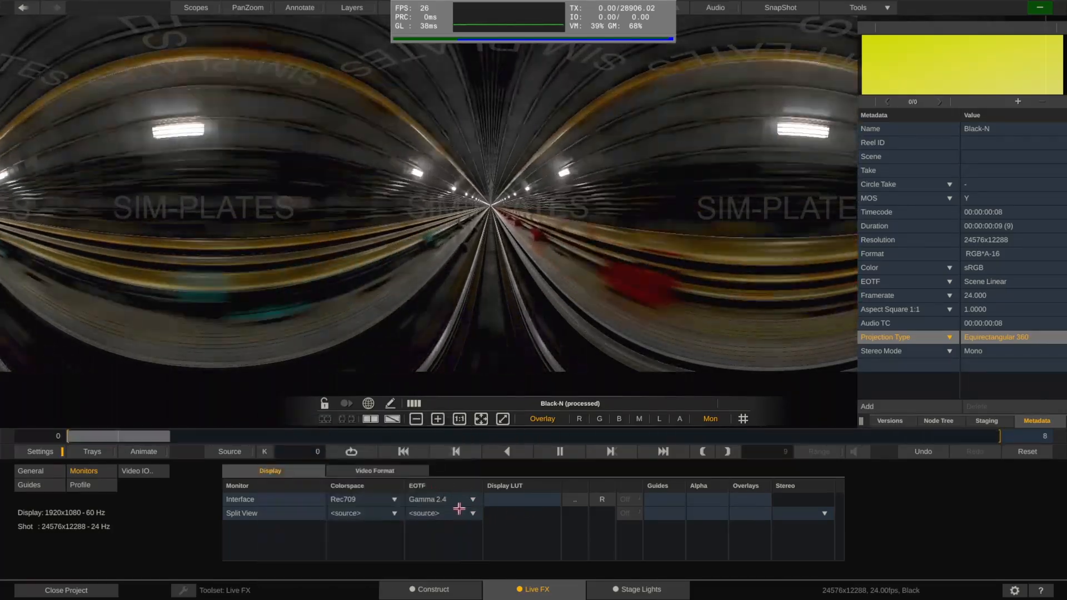
- Examine the playing nested shot both as a whole and up close around the seam between the two plates
scroll(534, 269, "down", 4)
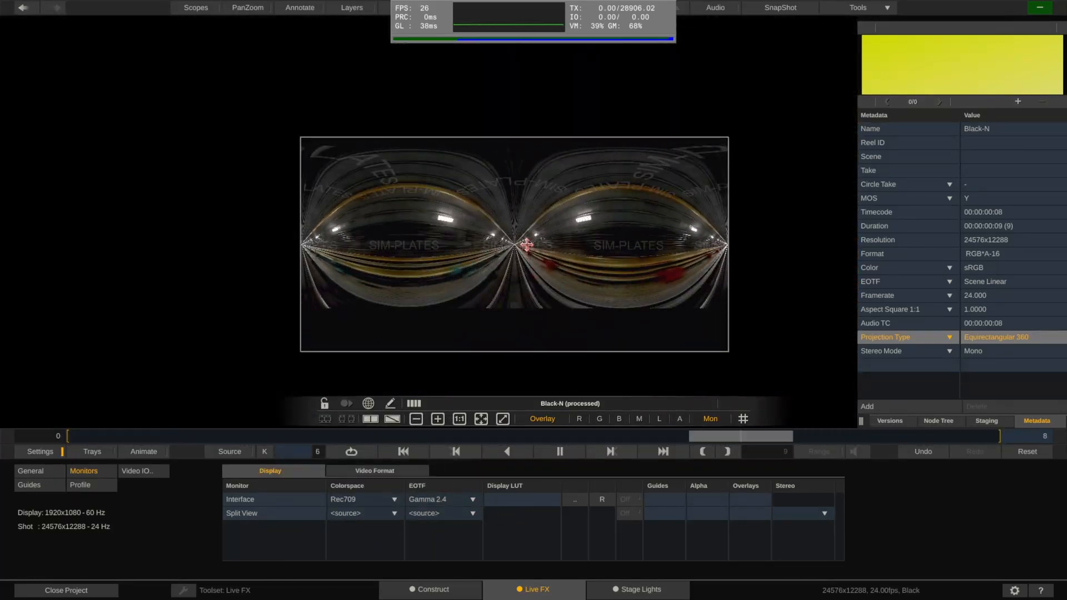
scroll(524, 243, "up", 6)
scroll(524, 243, "down", 3)
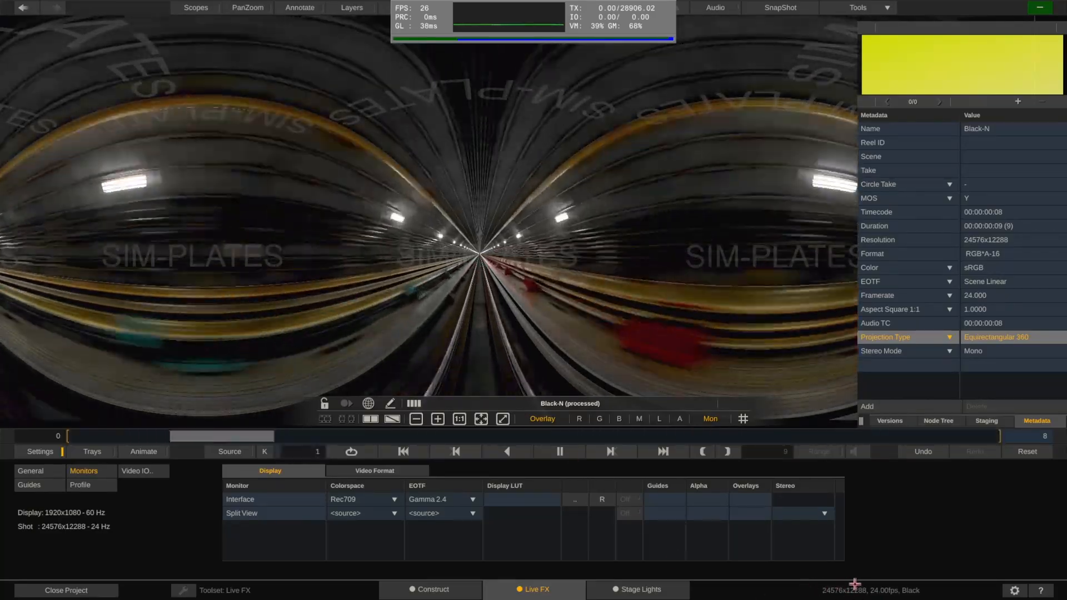
scroll(538, 275, "down", 3)
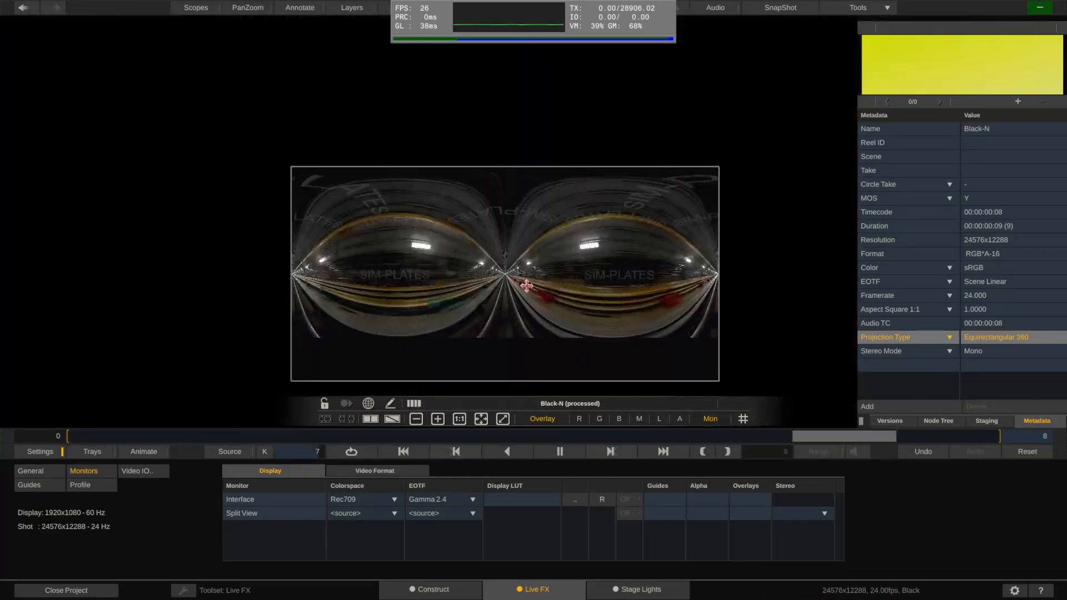
scroll(538, 274, "up", 3)
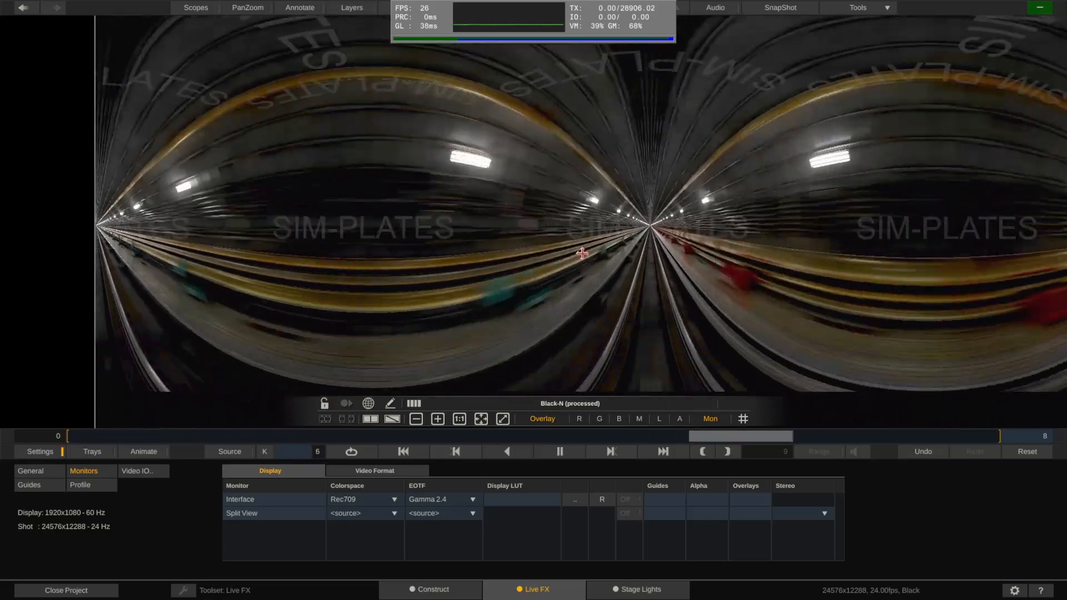
left_click_drag(582, 254, 503, 243)
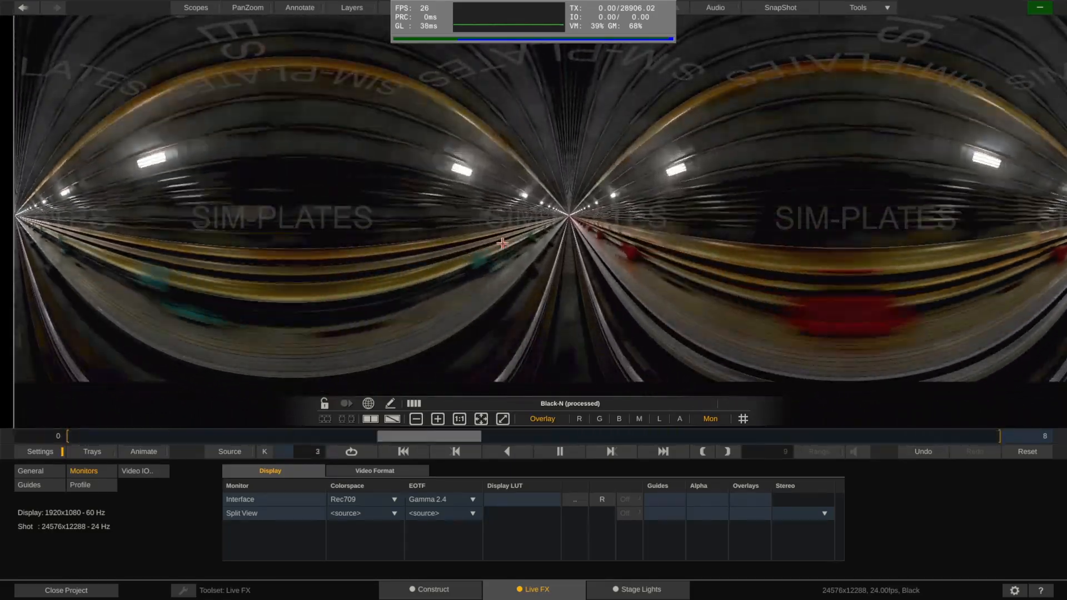